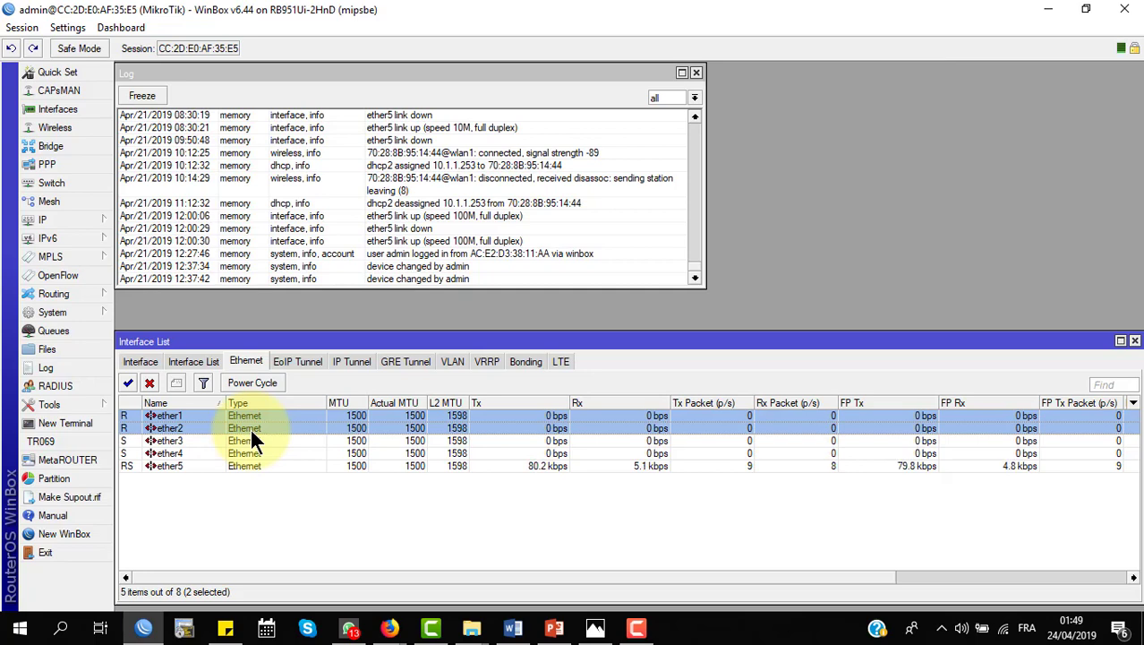
Review the bridge's port assignments to check which interfaces are already members, and return to the Ethernet interface list with nothing selected.
left_click(46, 147)
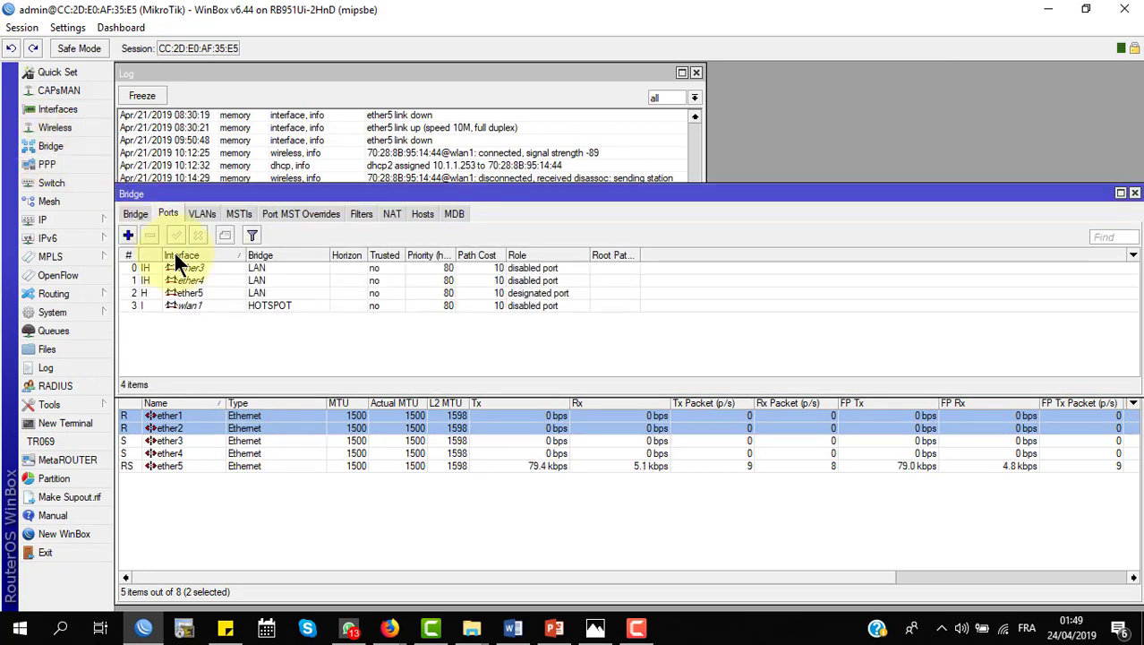
left_click(190, 280)
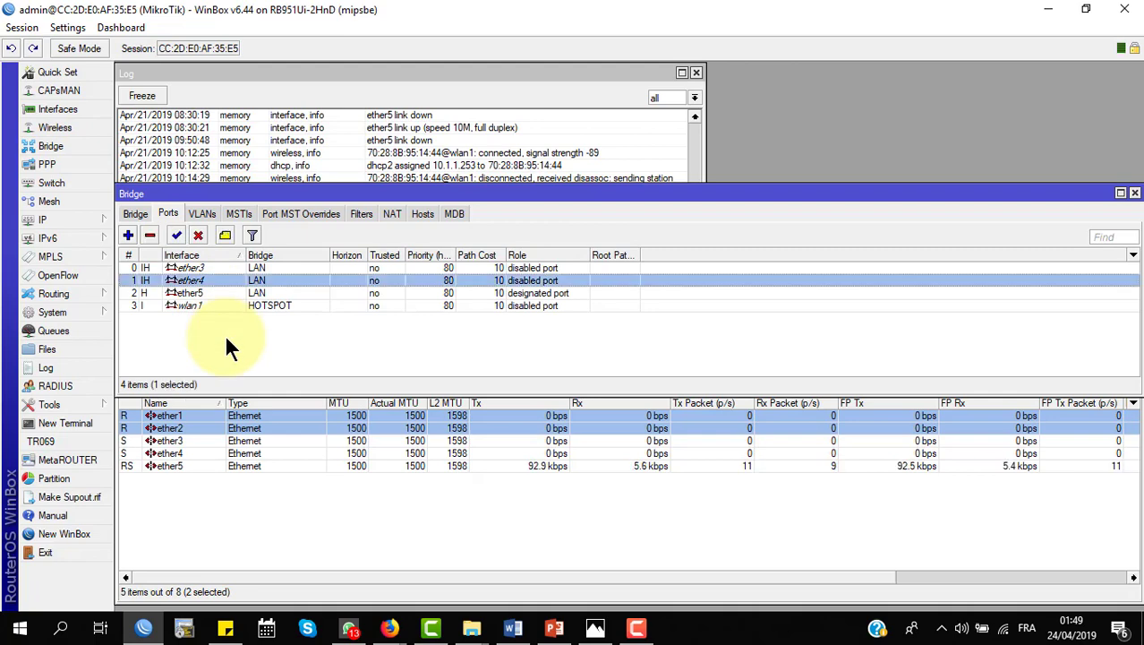
key("ctrl+a")
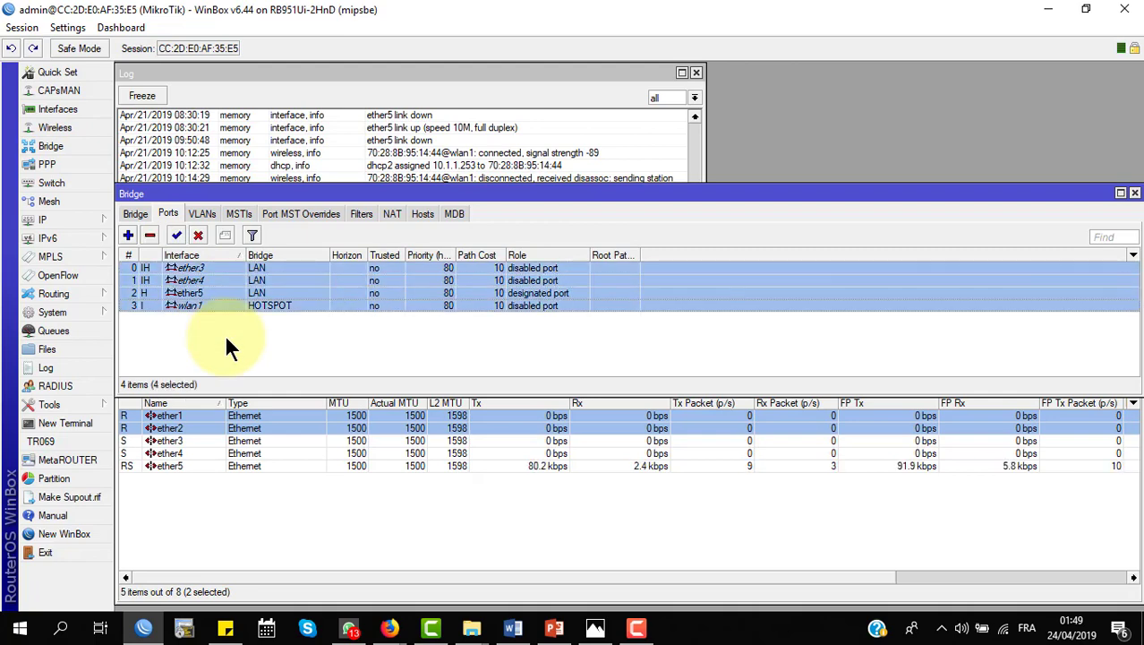
key("Escape")
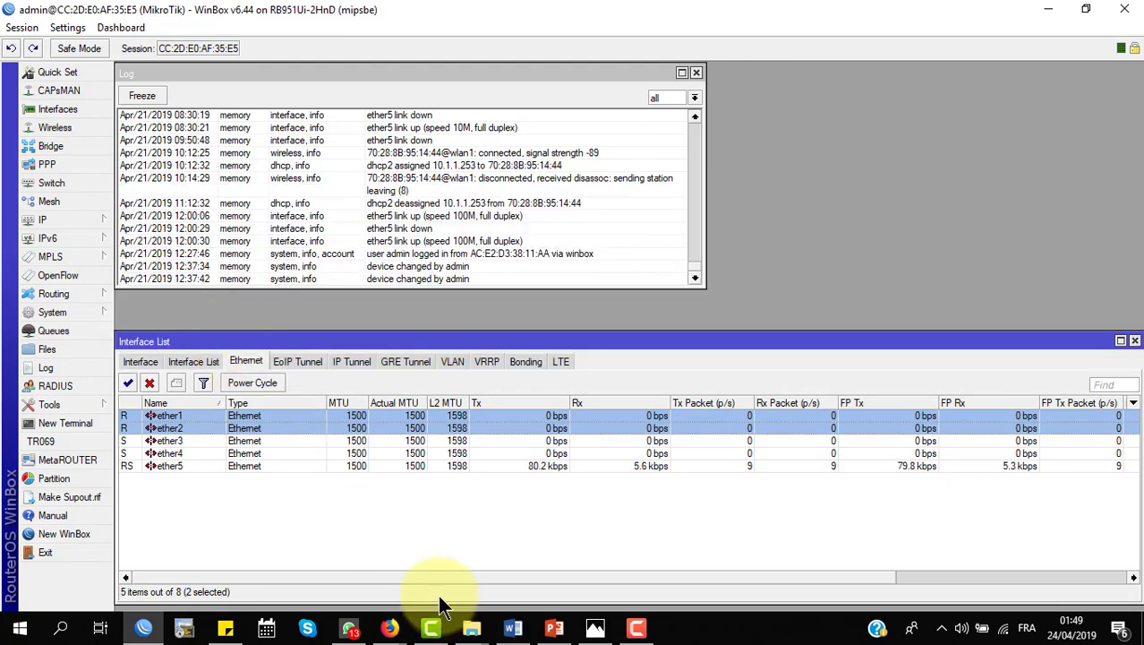
left_click(424, 509)
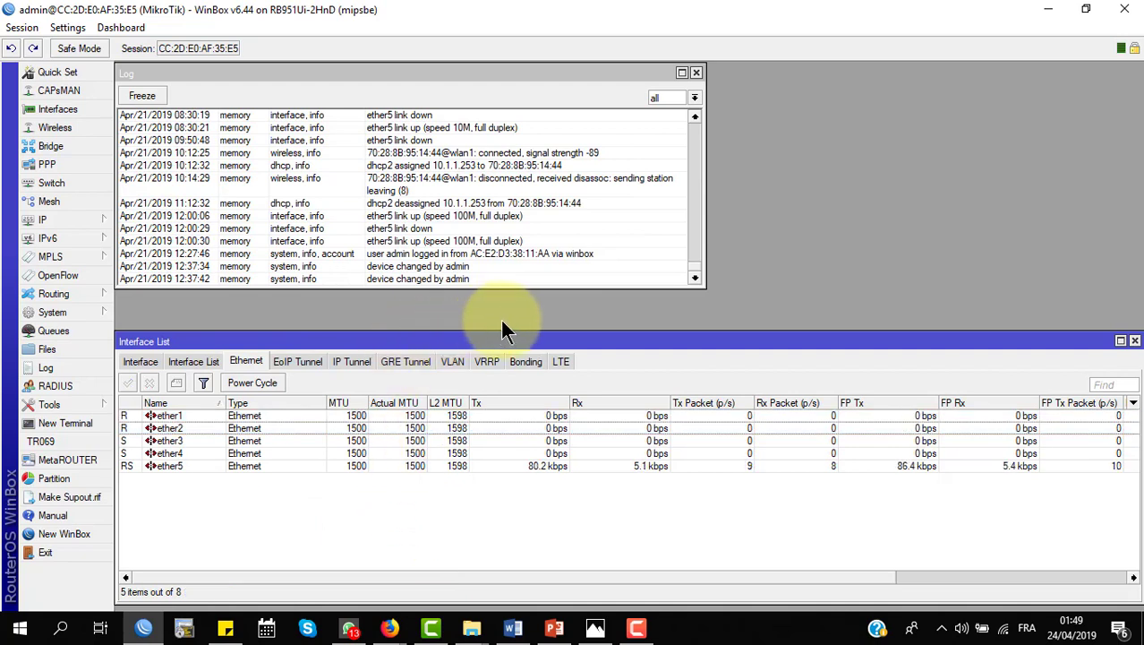
Start a new bonding interface with ether1 and ether2 as its slaves.
left_click(525, 361)
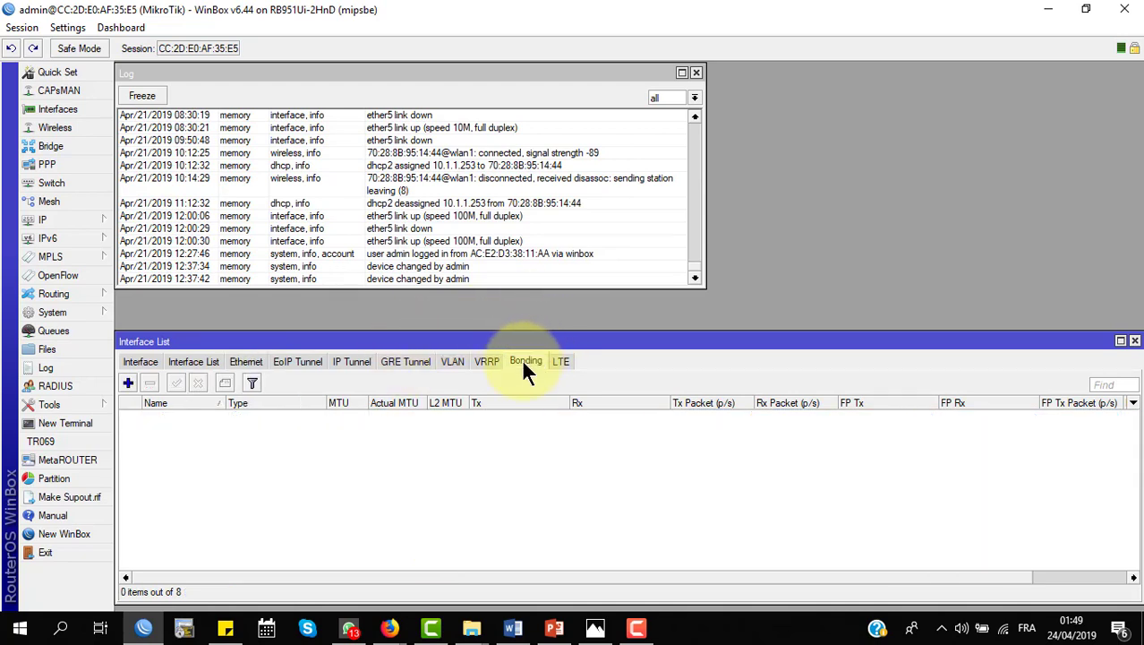
left_click(130, 382)
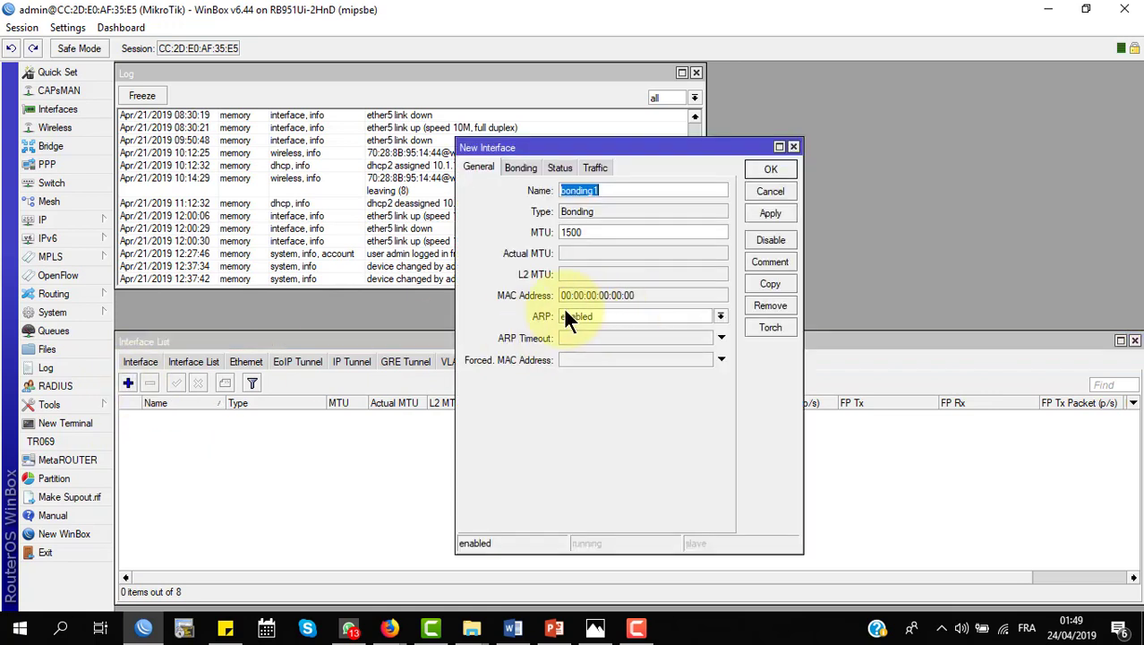
left_click(518, 170)
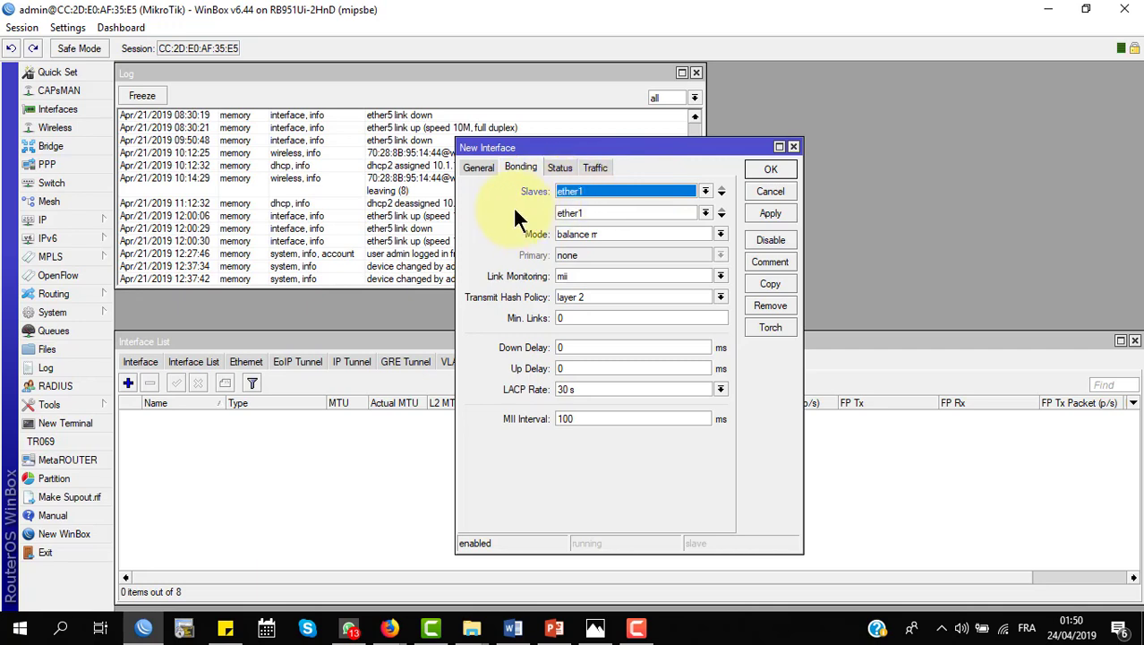
left_click(579, 209)
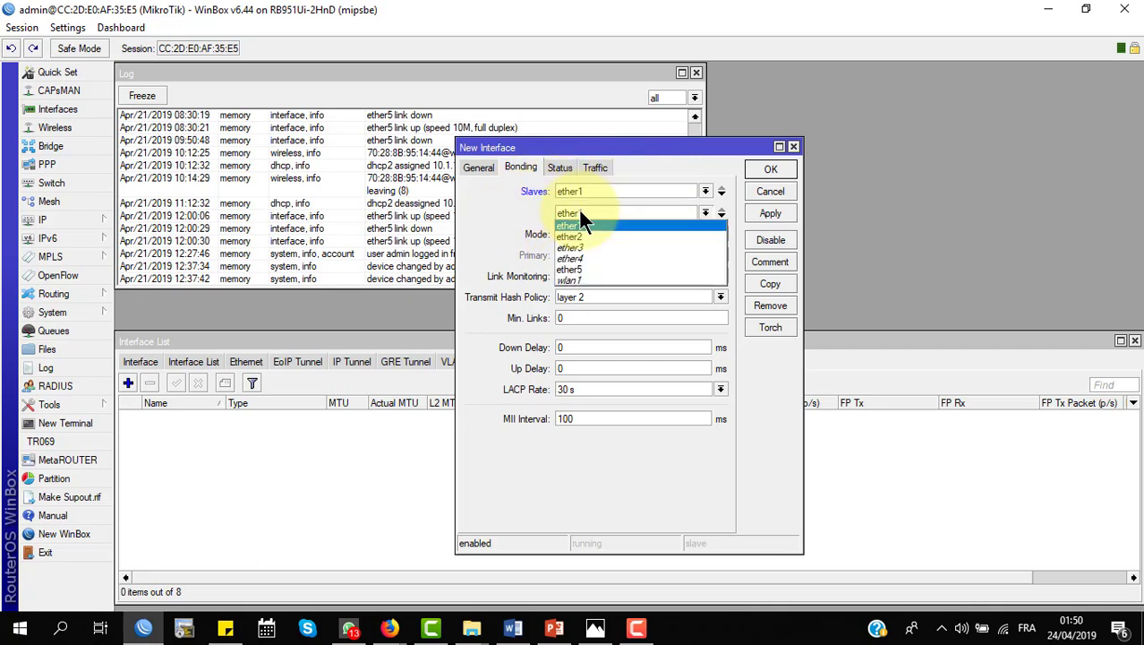
left_click(588, 236)
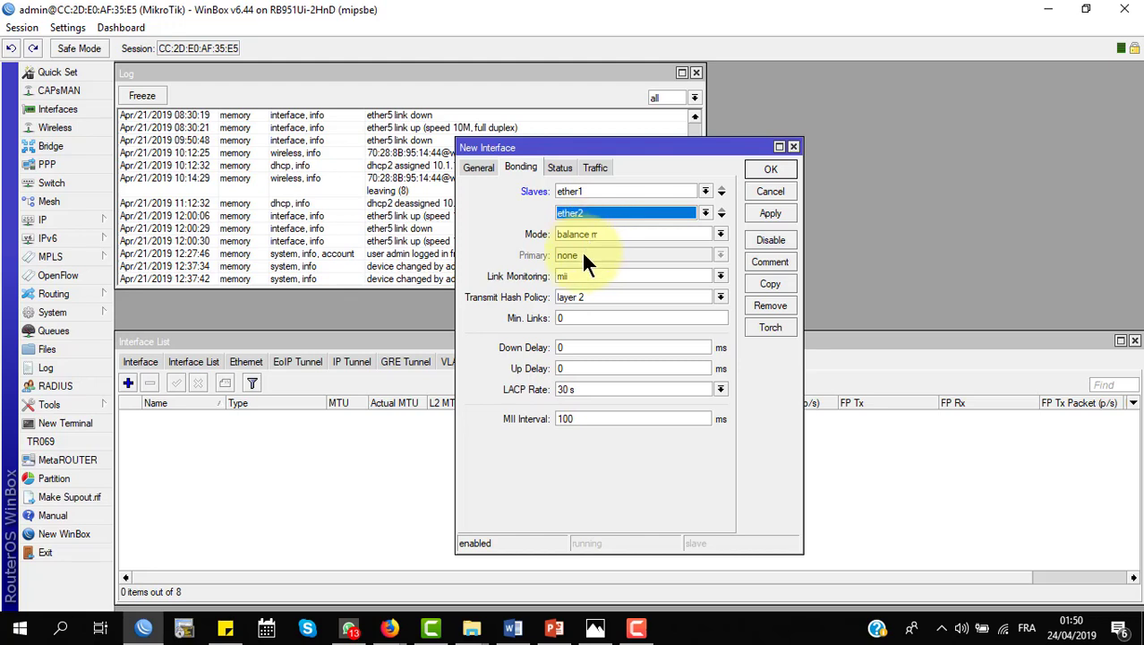
Use mii link monitoring for the bond and create the interface with the remaining default settings.
left_click(563, 275)
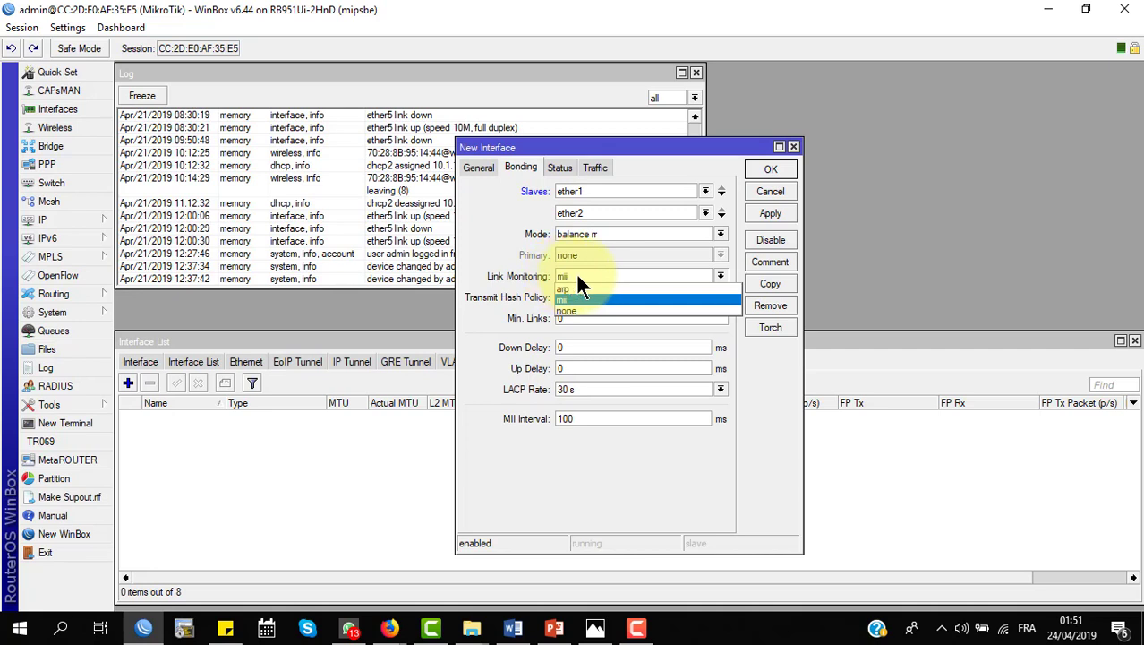
left_click(577, 276)
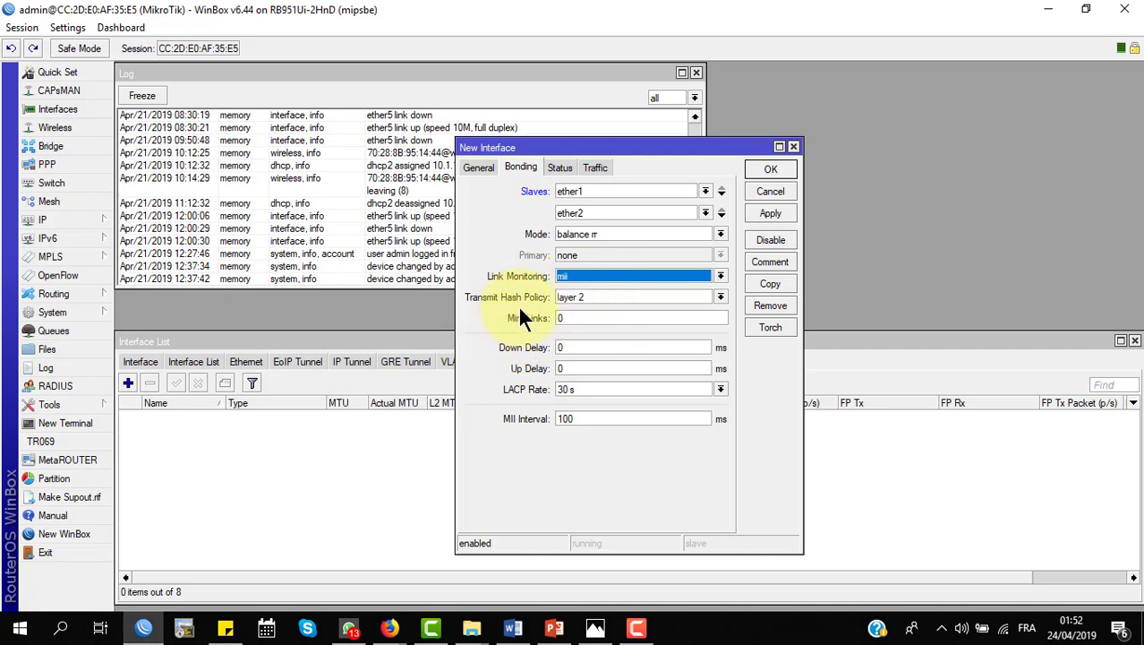
left_click(563, 318)
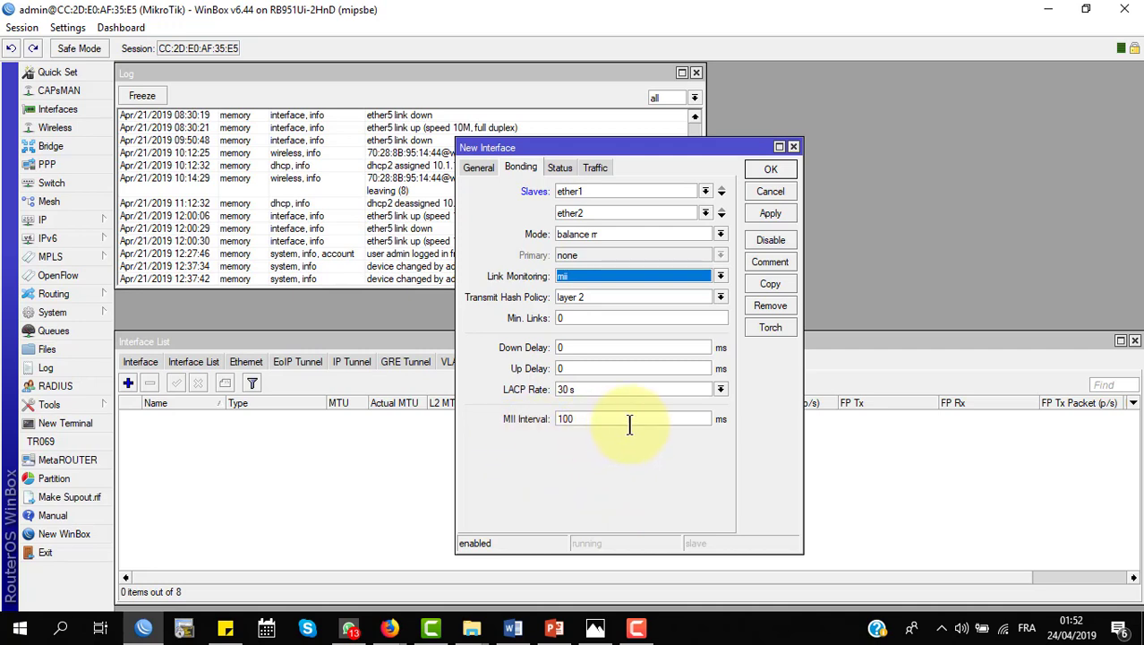
left_click(770, 169)
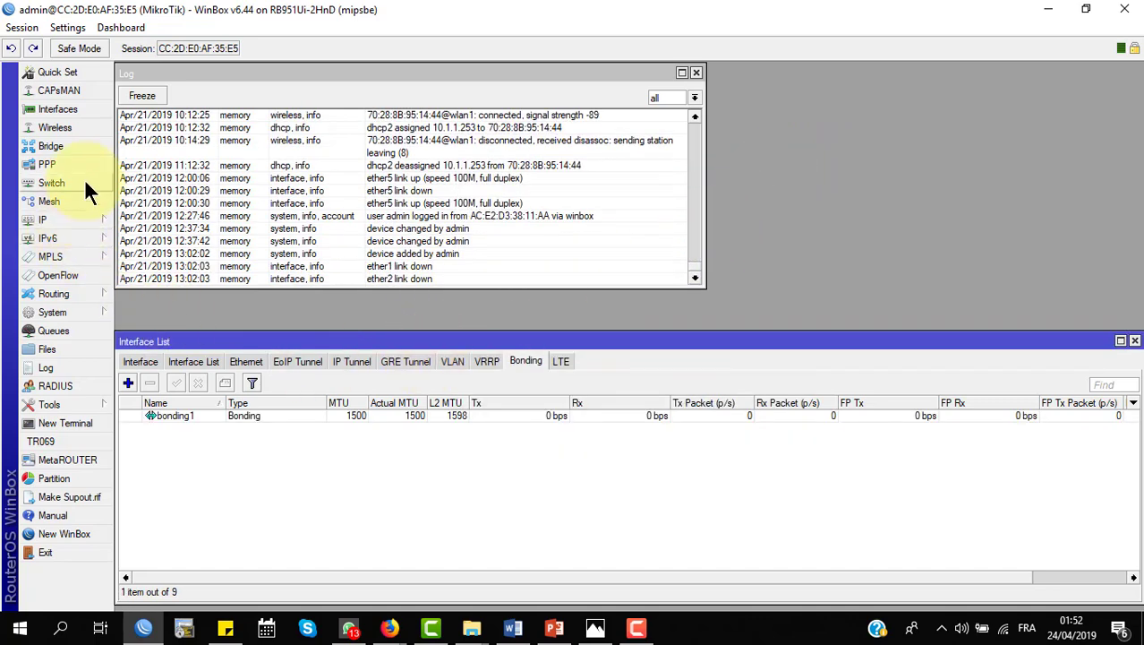
Open the IP address list and the traffic view of bonding1, arranged so both can be seen.
left_click(43, 218)
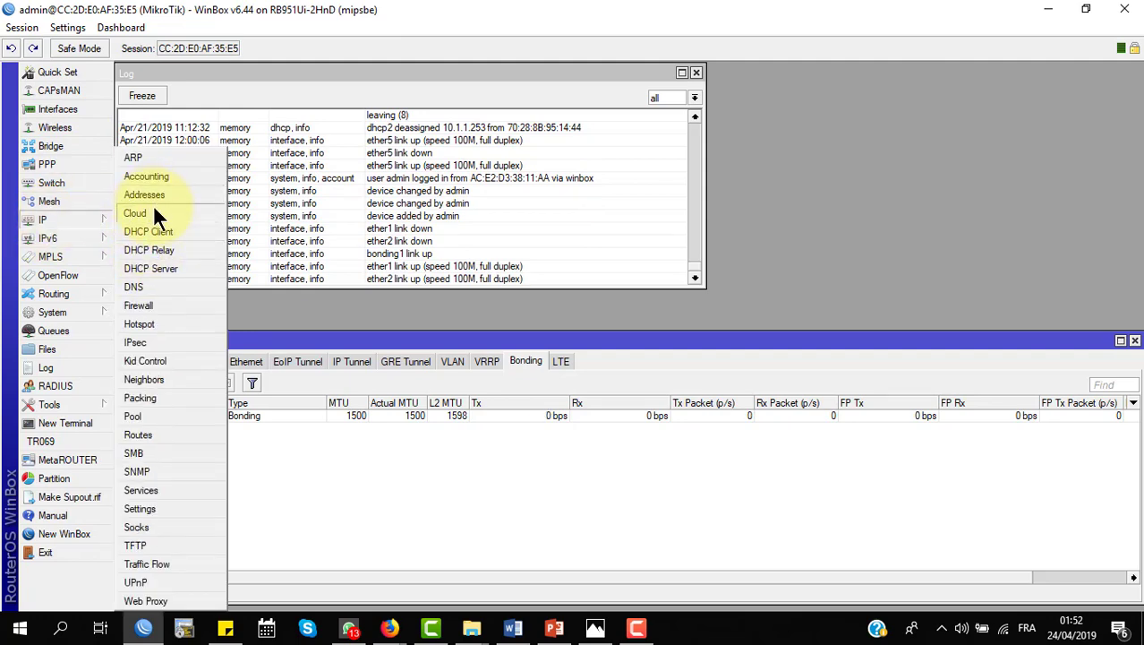
left_click(156, 193)
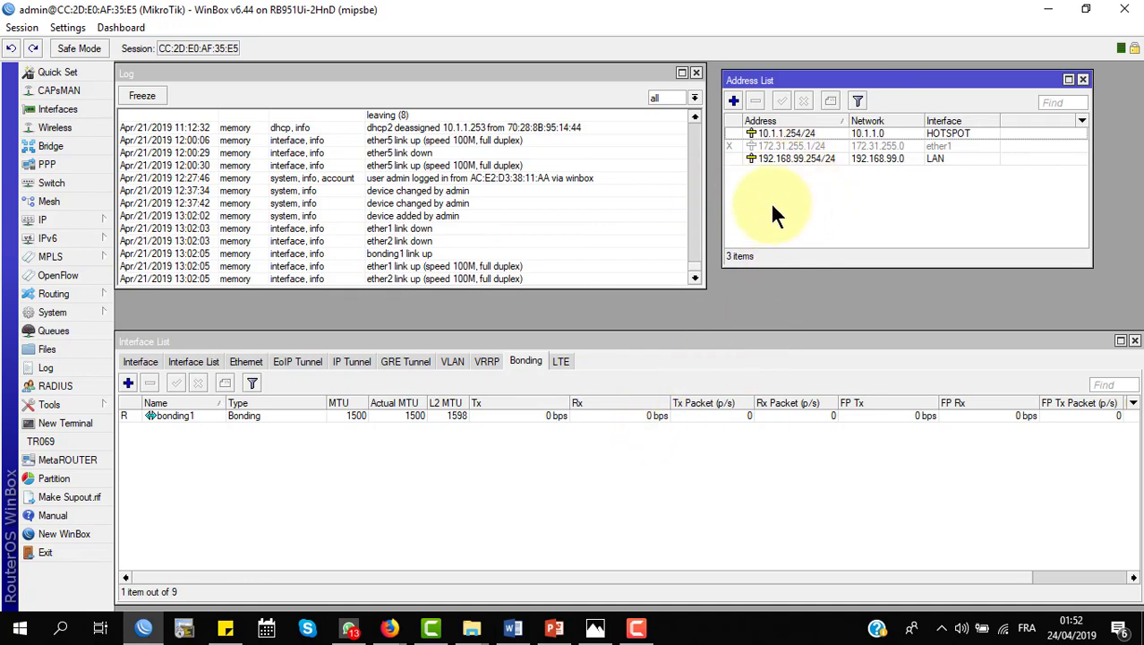
double_click(519, 415)
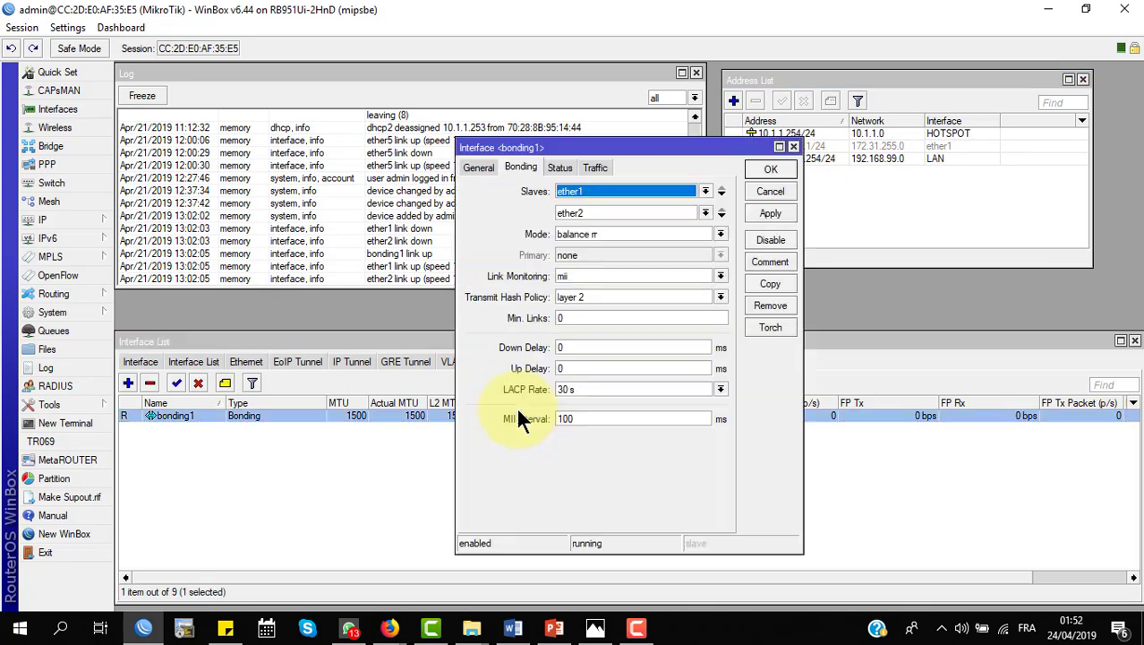
left_click(594, 167)
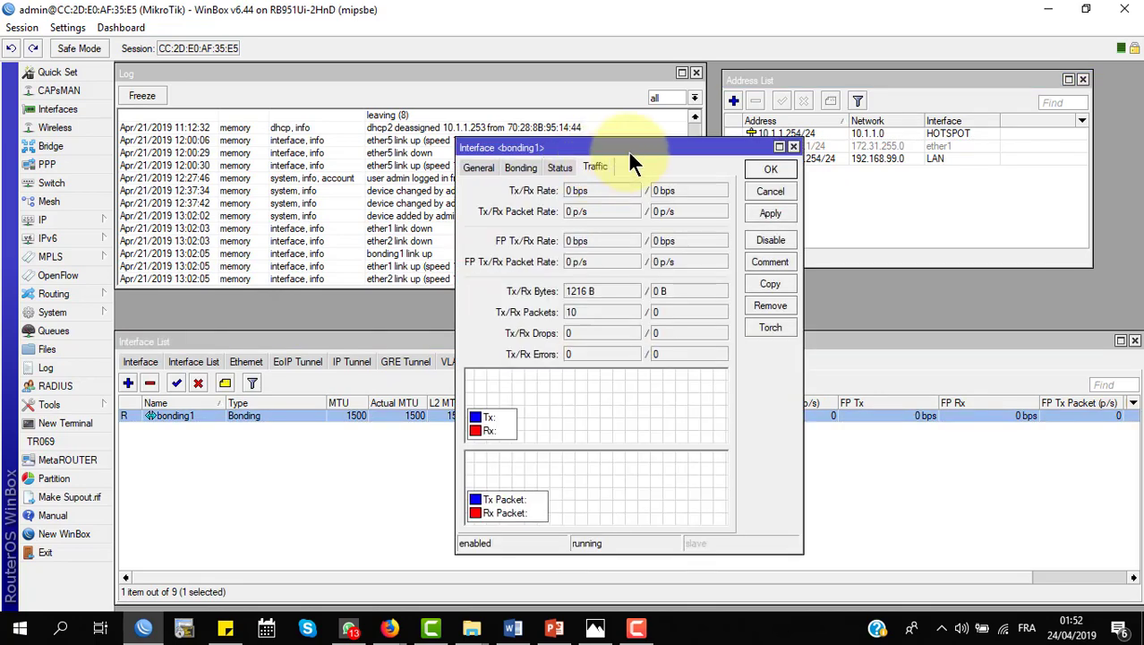
left_click_drag(643, 145, 420, 113)
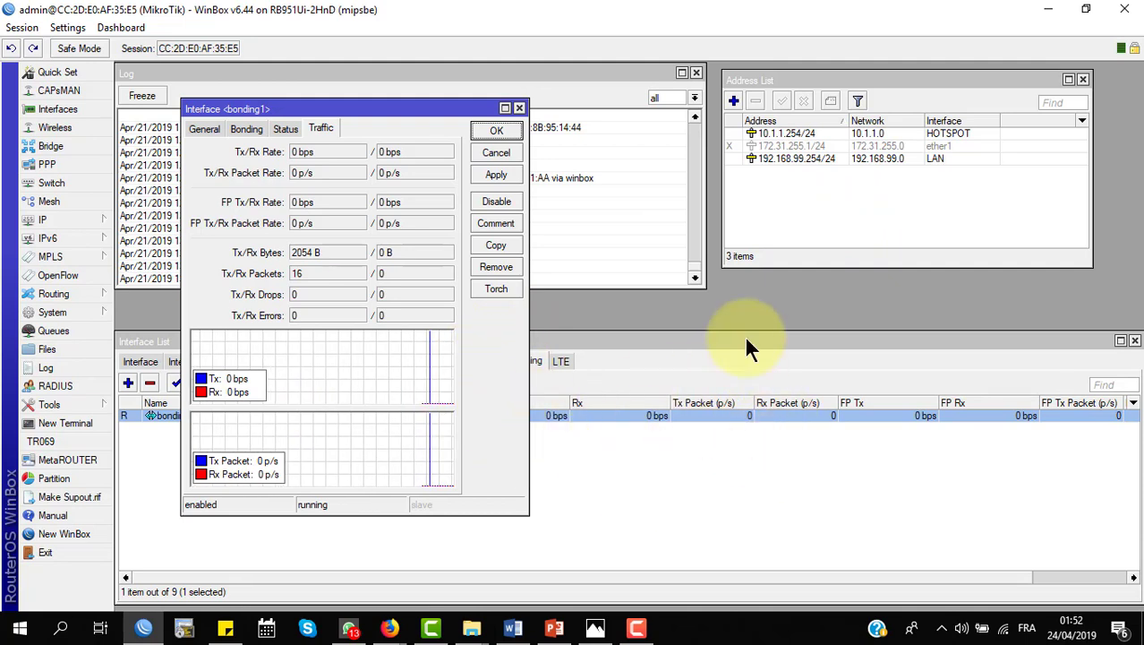
Add the IP address 10.255.255.253/28 to the bonding1 interface.
left_click(733, 101)
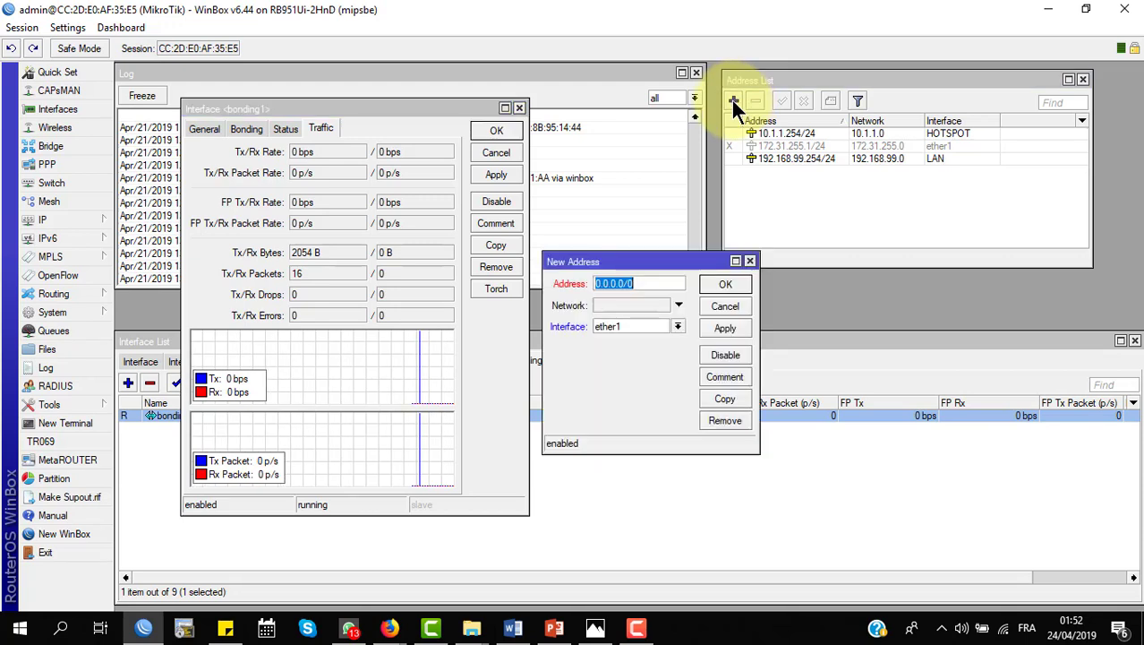
type("10")
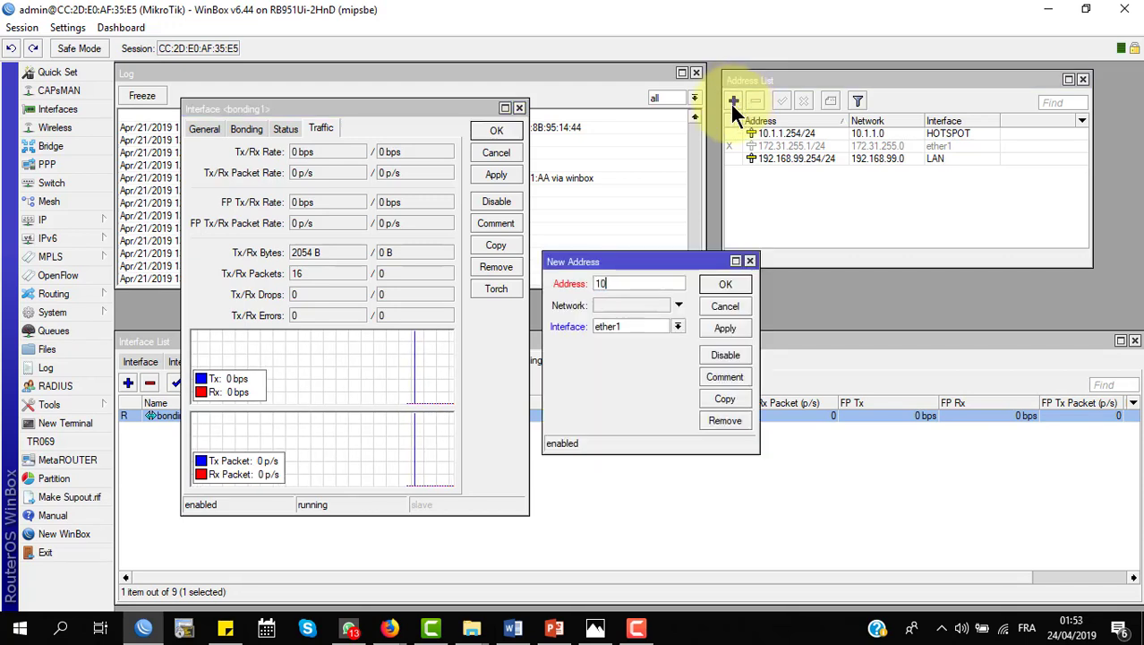
type(".255.255")
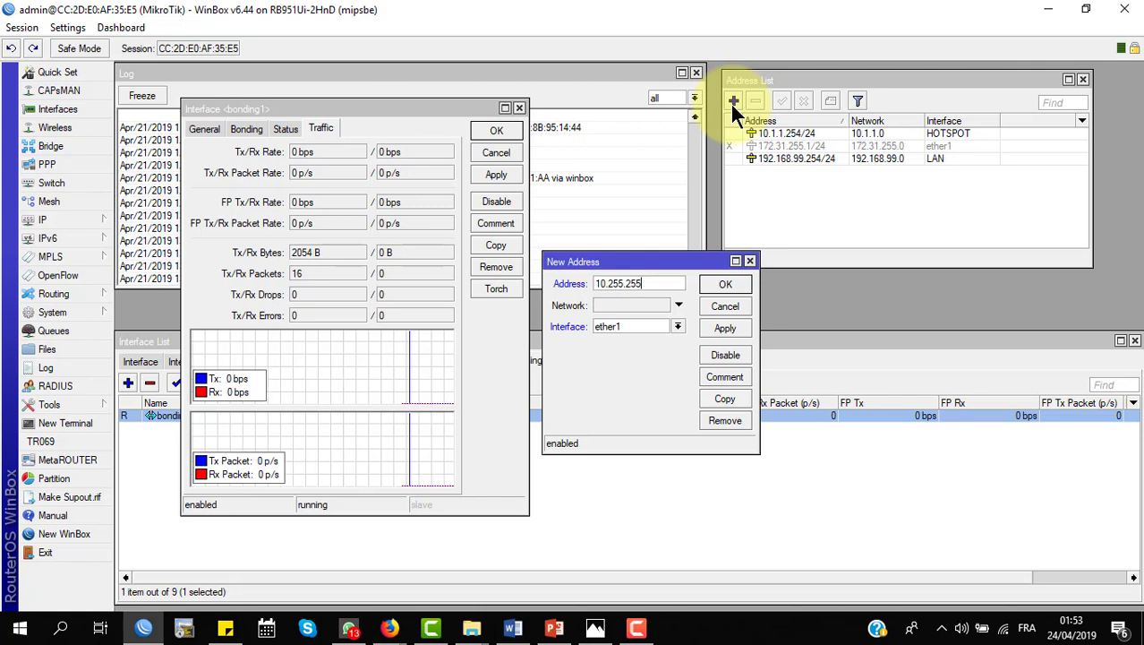
type(".253/28")
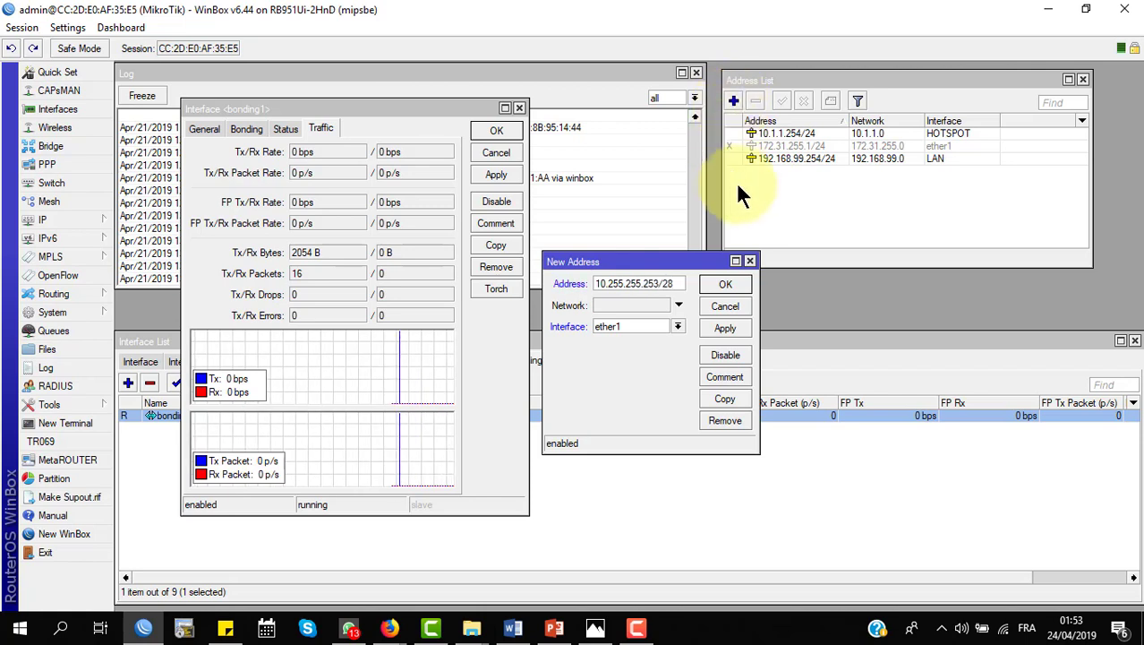
left_click(639, 326)
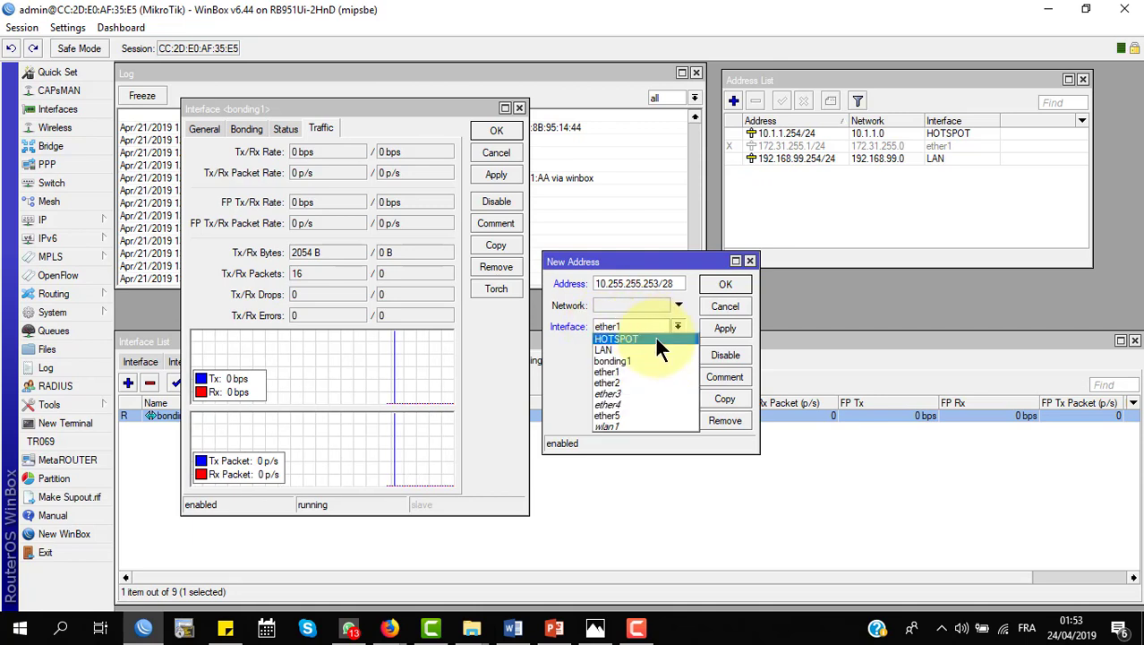
left_click(656, 359)
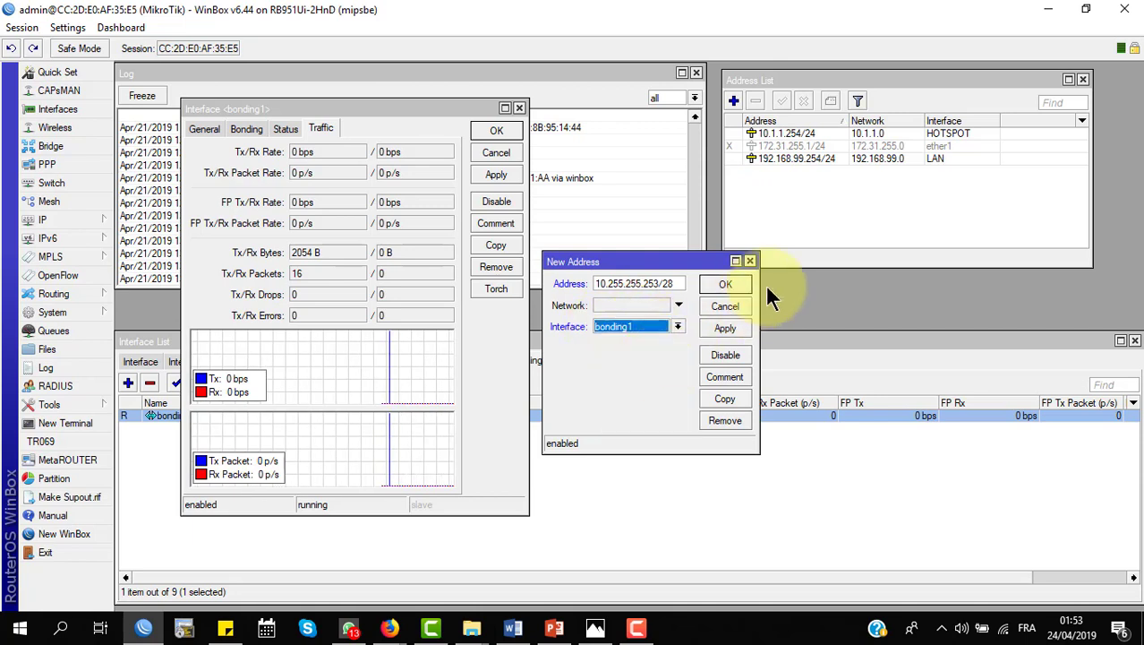
left_click(725, 283)
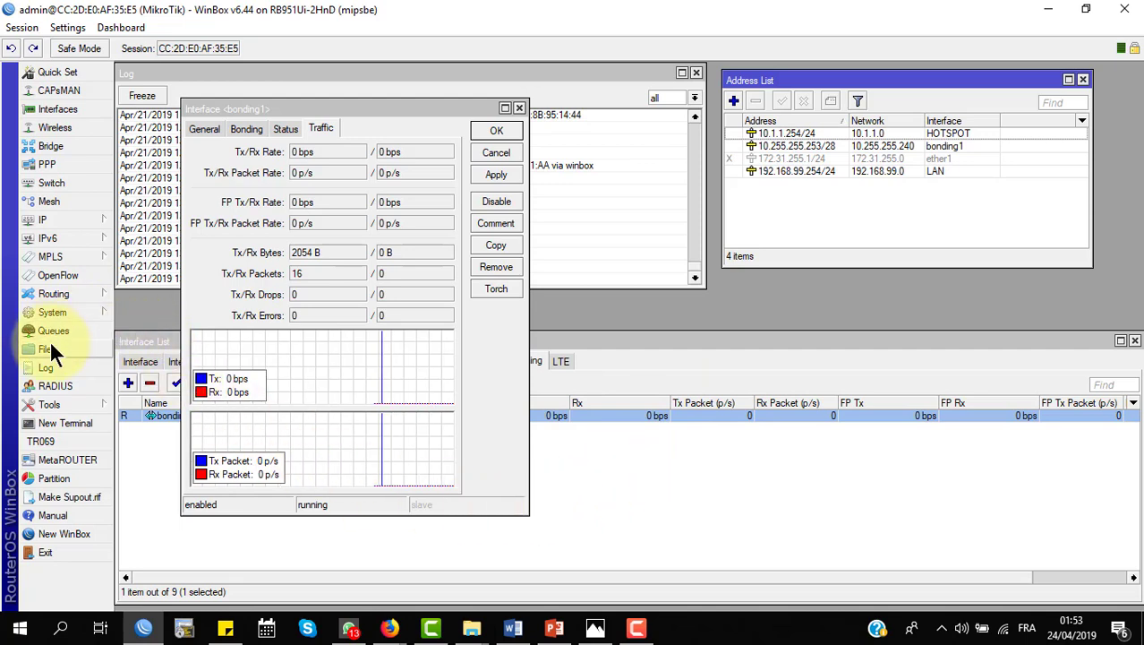
Set up a bandwidth test to 10.255.255.254 with its direction set to both, keeping the bonding1 traffic graphs uncovered.
left_click(49, 406)
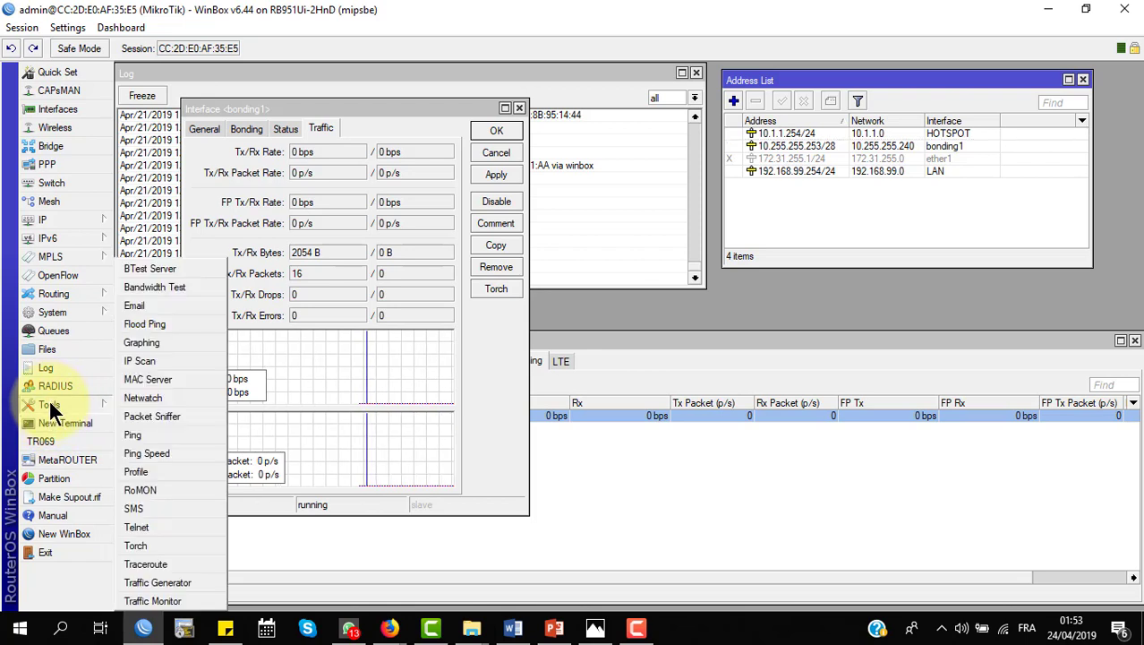
left_click(184, 290)
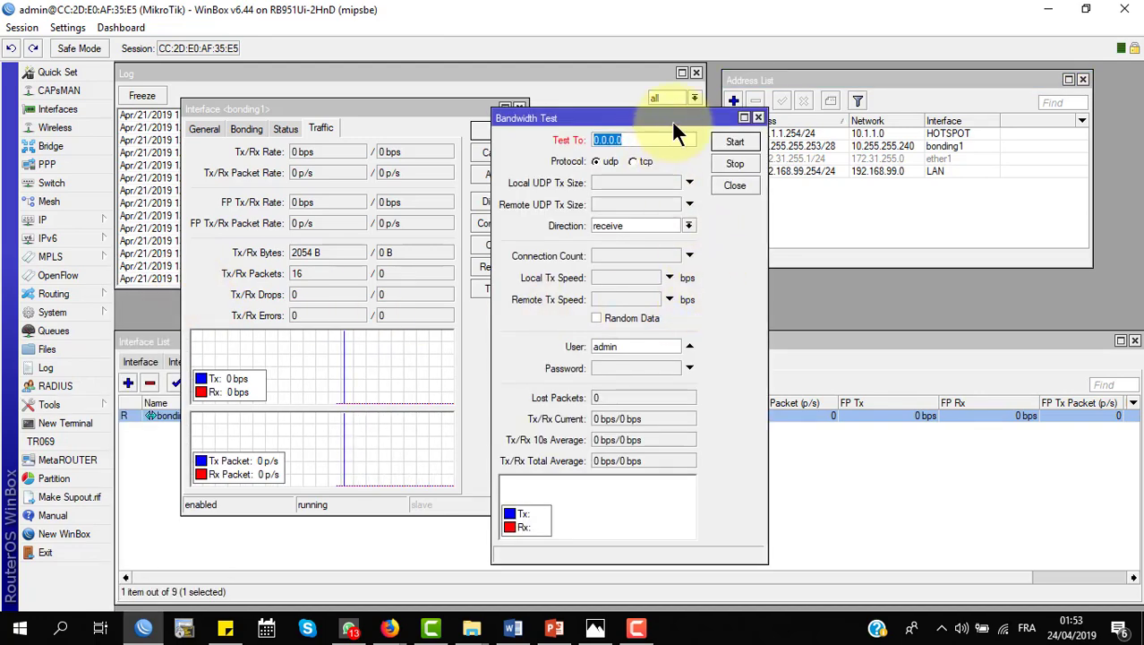
left_click_drag(672, 120, 790, 91)
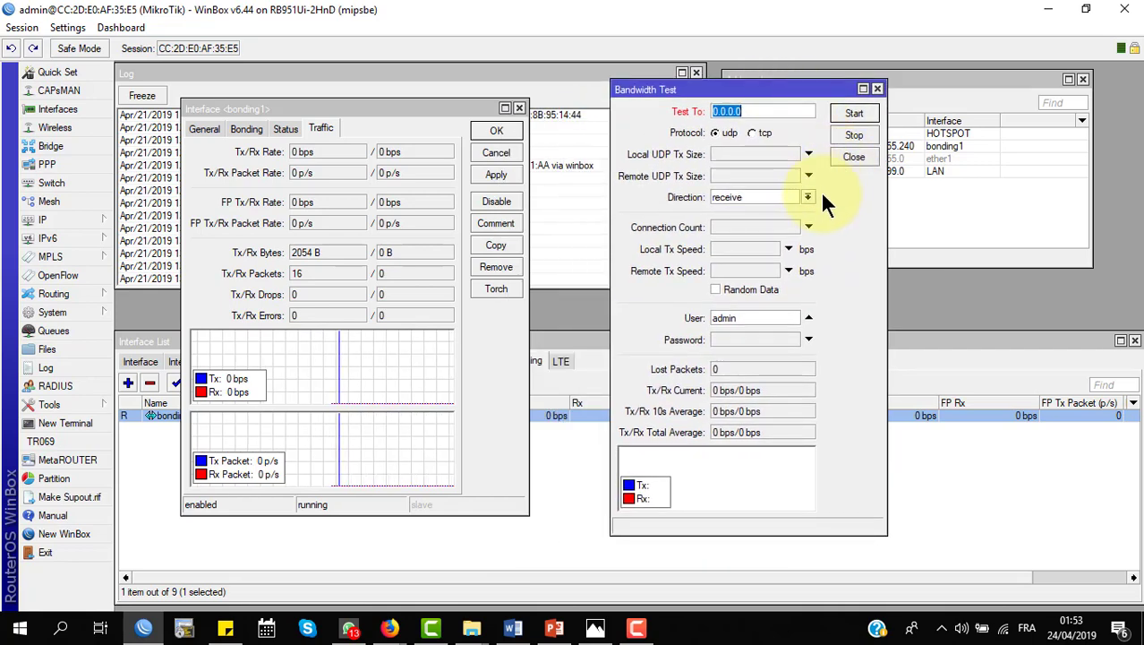
type("10.255.")
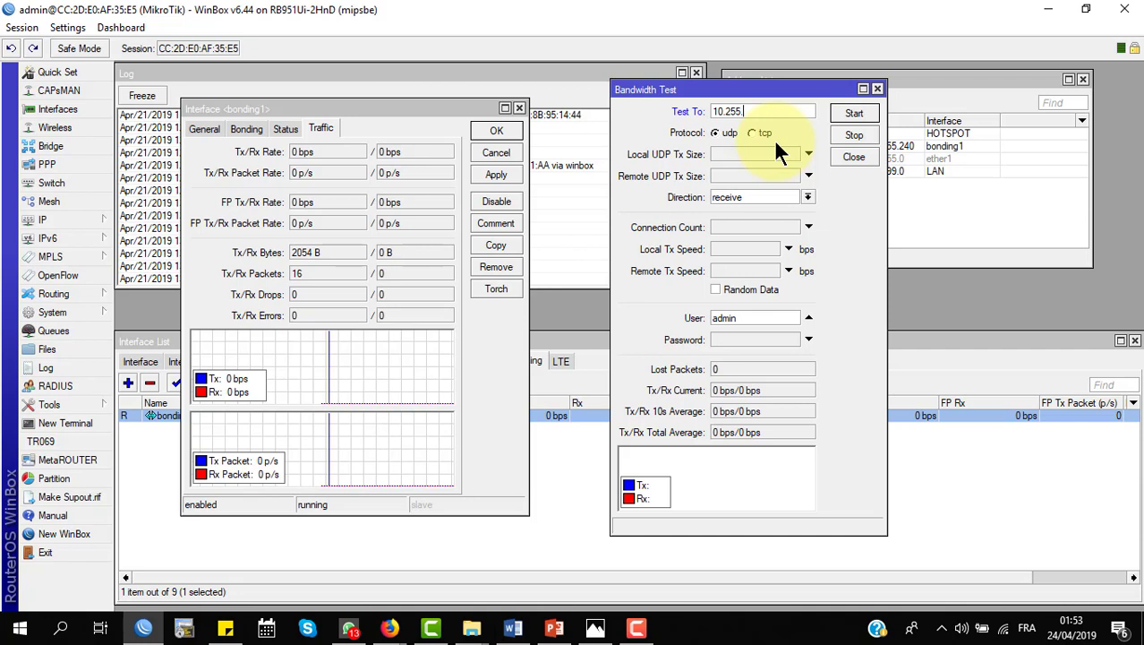
type("255.254")
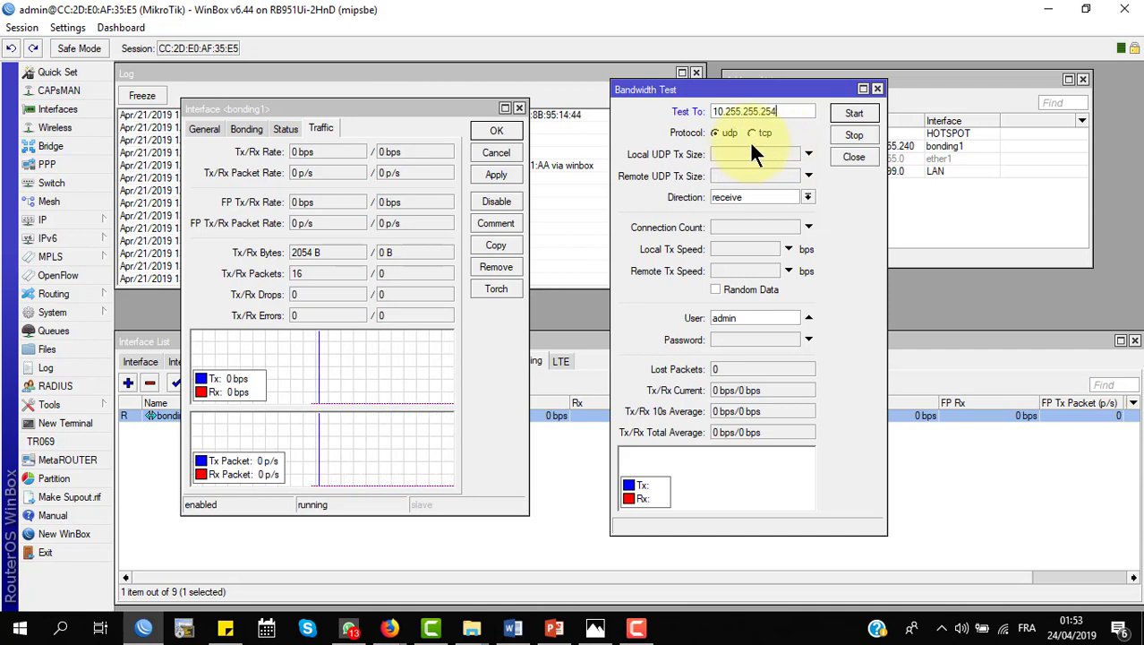
left_click(748, 195)
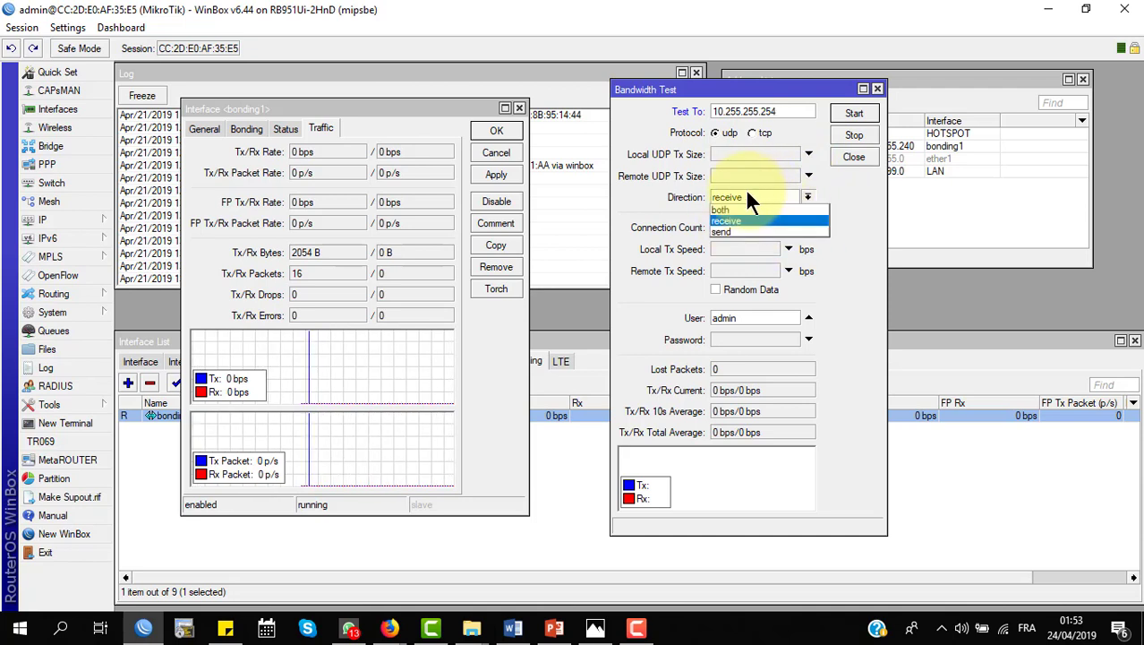
left_click(738, 209)
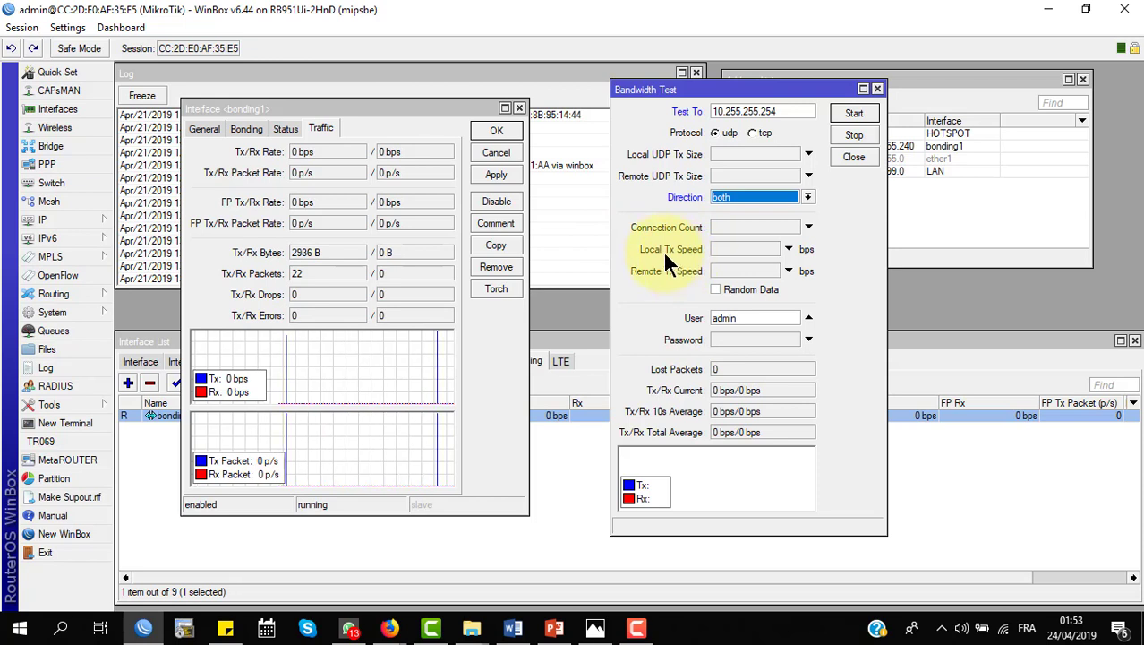
Set the local and remote Tx speeds to 1G, enable random data, and start the bandwidth test.
left_click(712, 249)
type("1G")
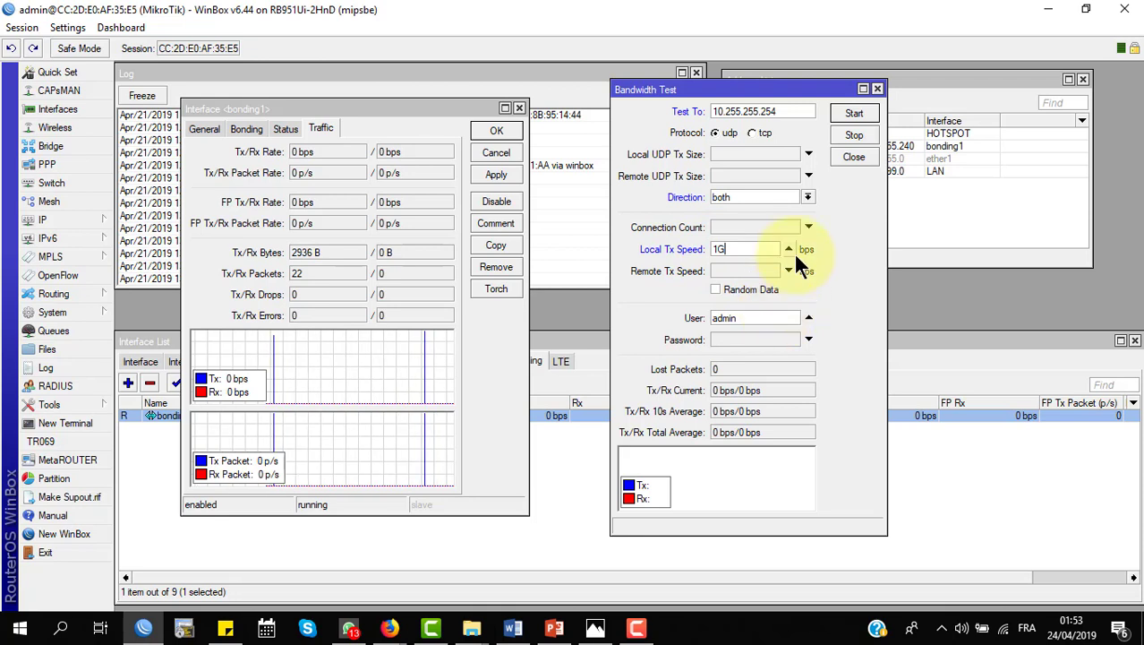
left_click(726, 270)
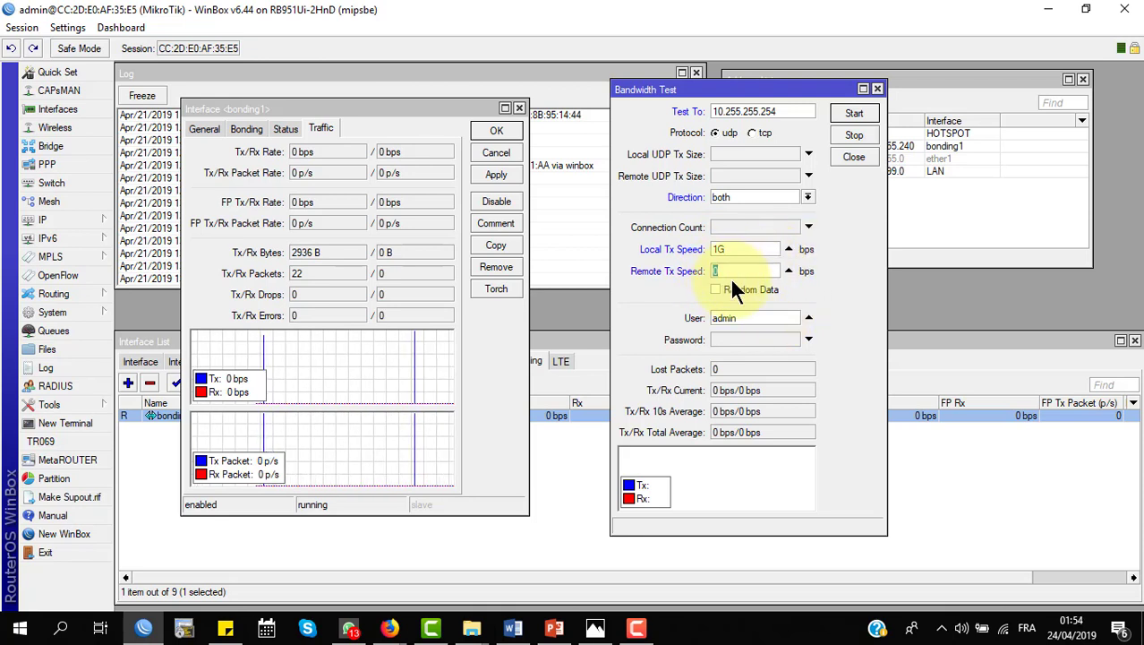
type("1G")
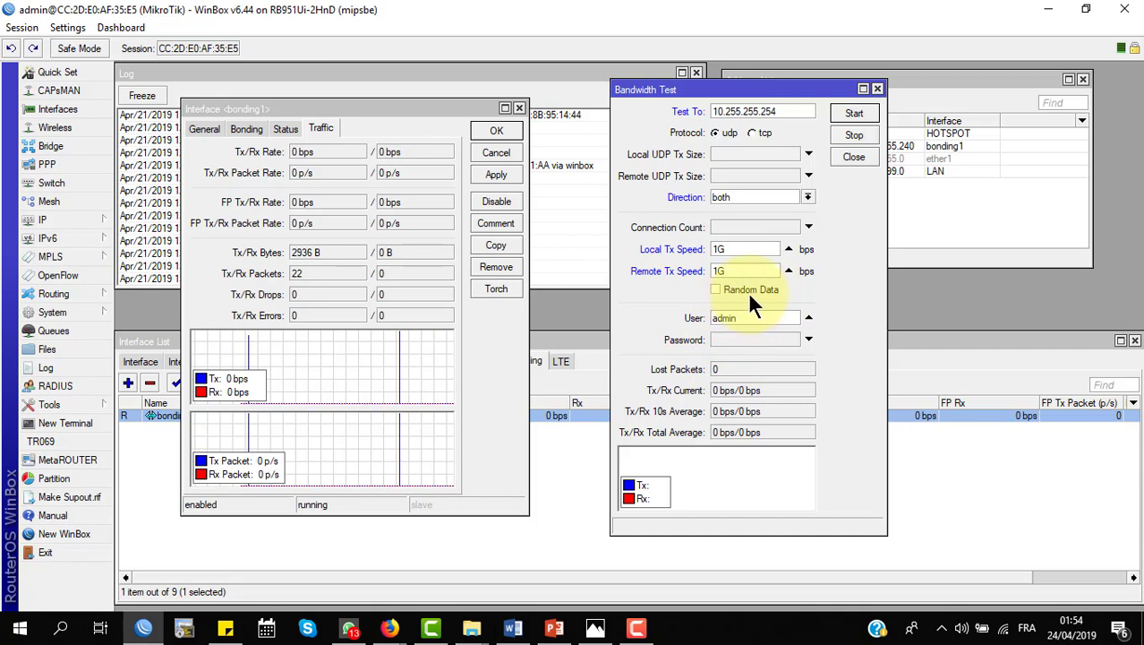
left_click(739, 286)
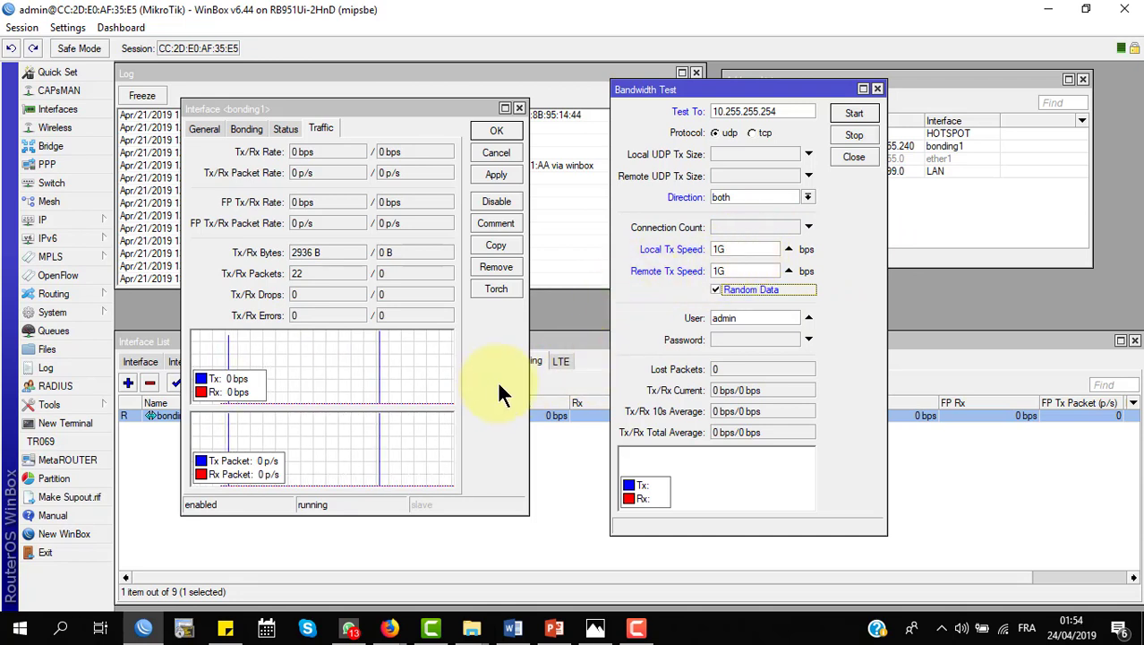
left_click(852, 114)
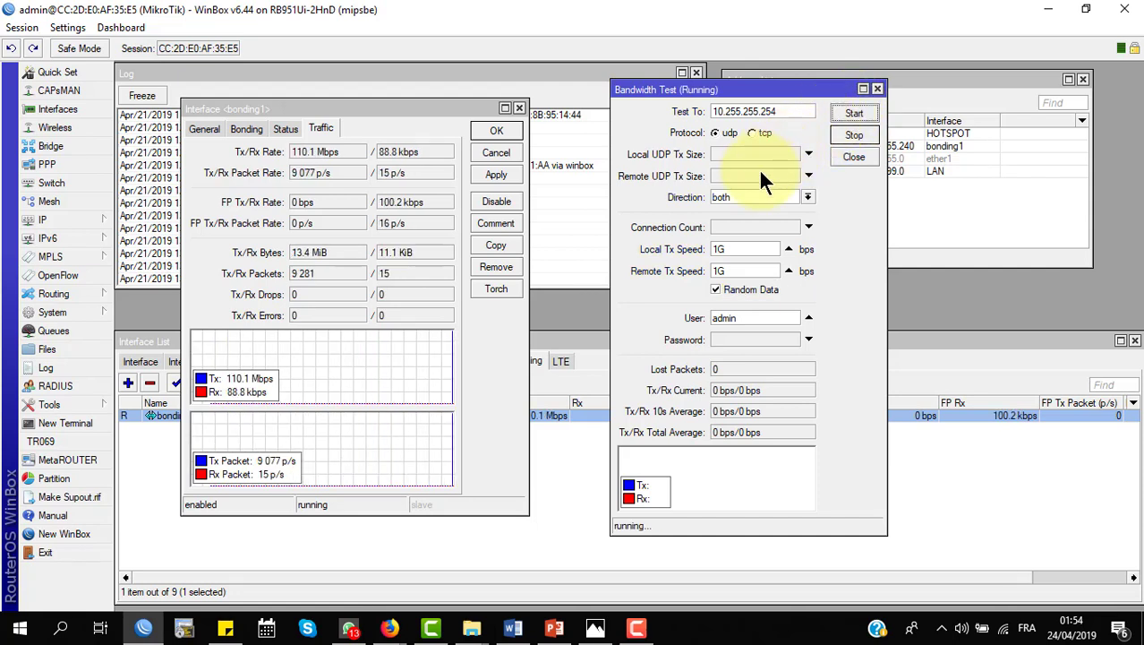